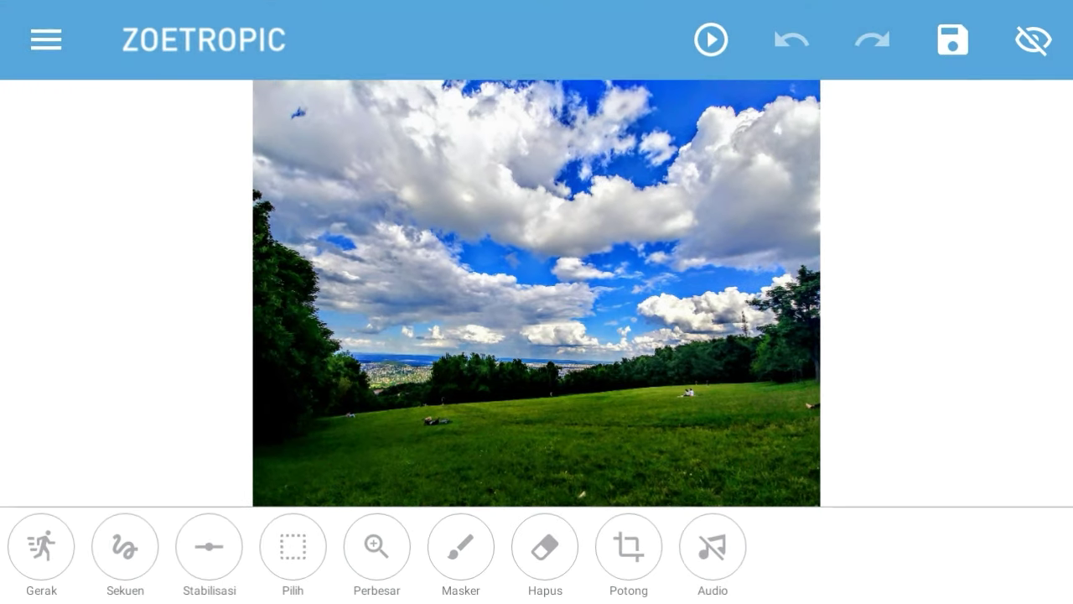
- Start a new cinemagraph (Memori Baru) from the beach photo in the gallery's Download album
{"action": "left_click", "coordinate": [49, 30]}
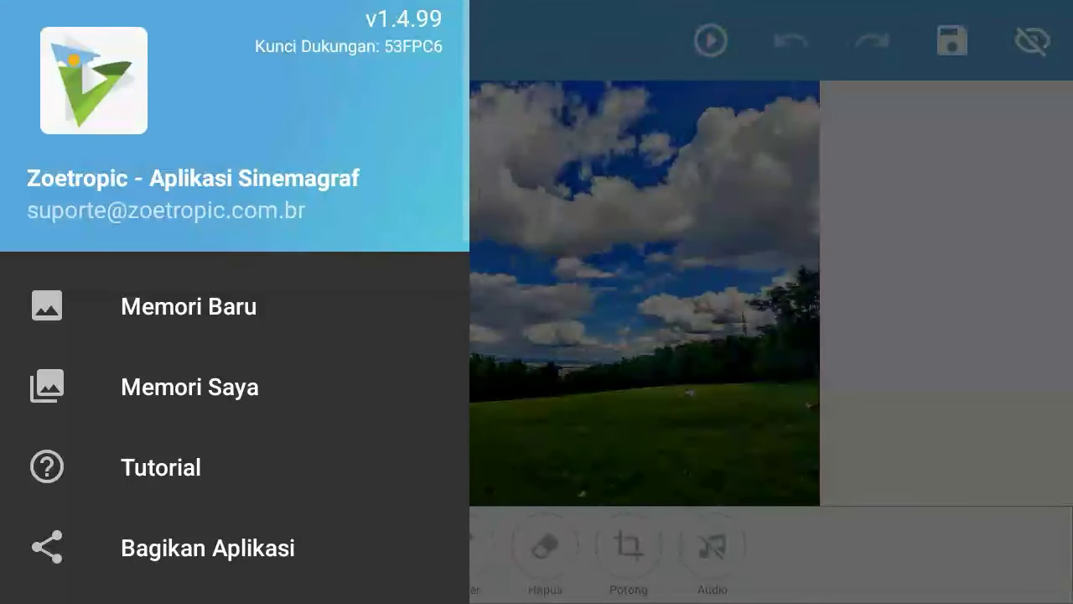
{"action": "left_click", "coordinate": [154, 307]}
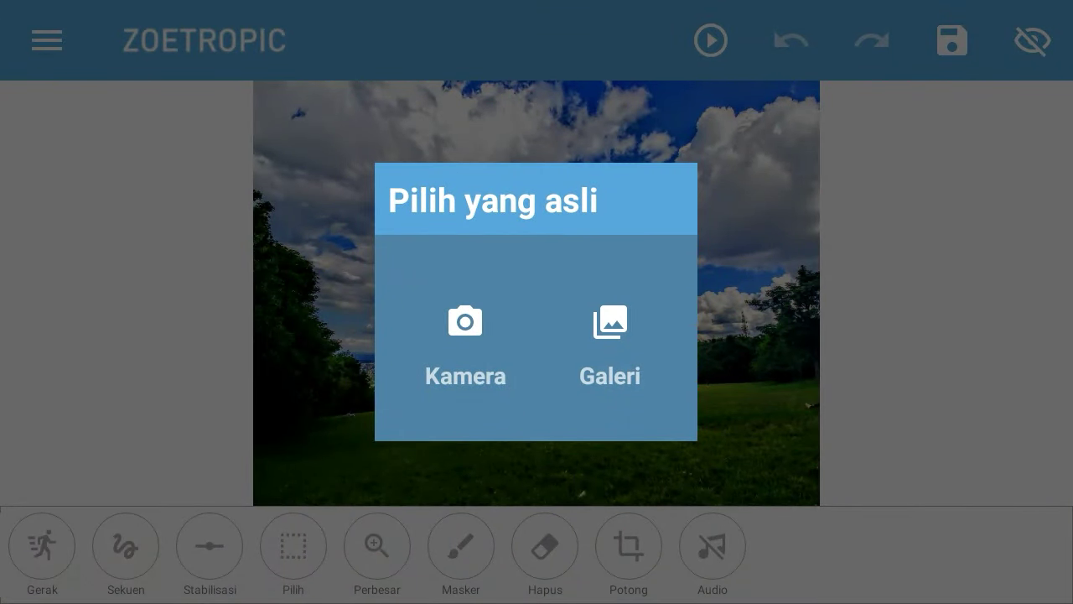
{"action": "left_click", "coordinate": [279, 331]}
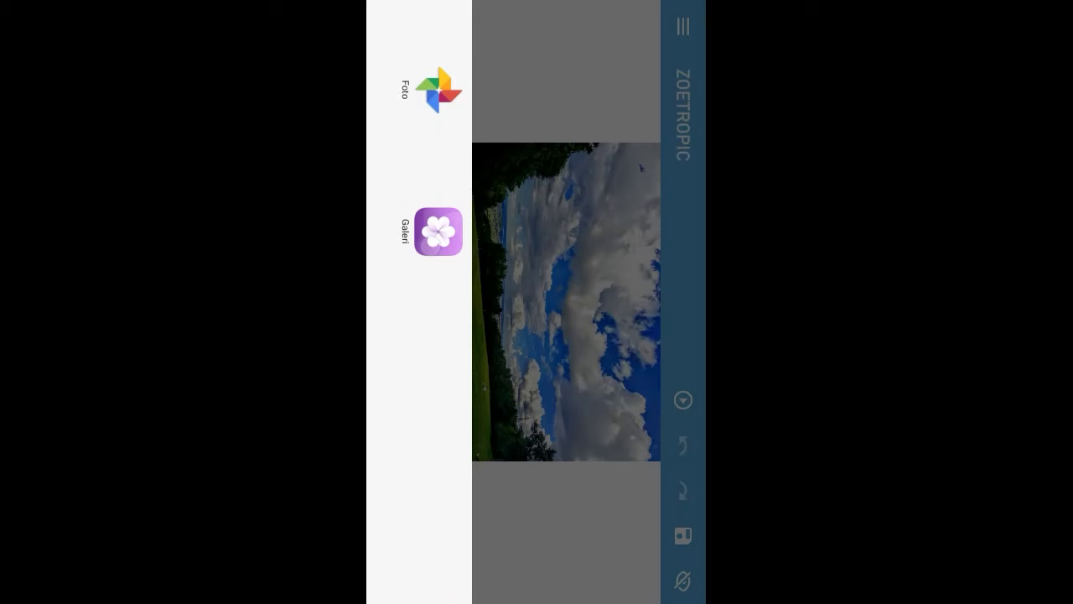
{"action": "left_click", "coordinate": [438, 232]}
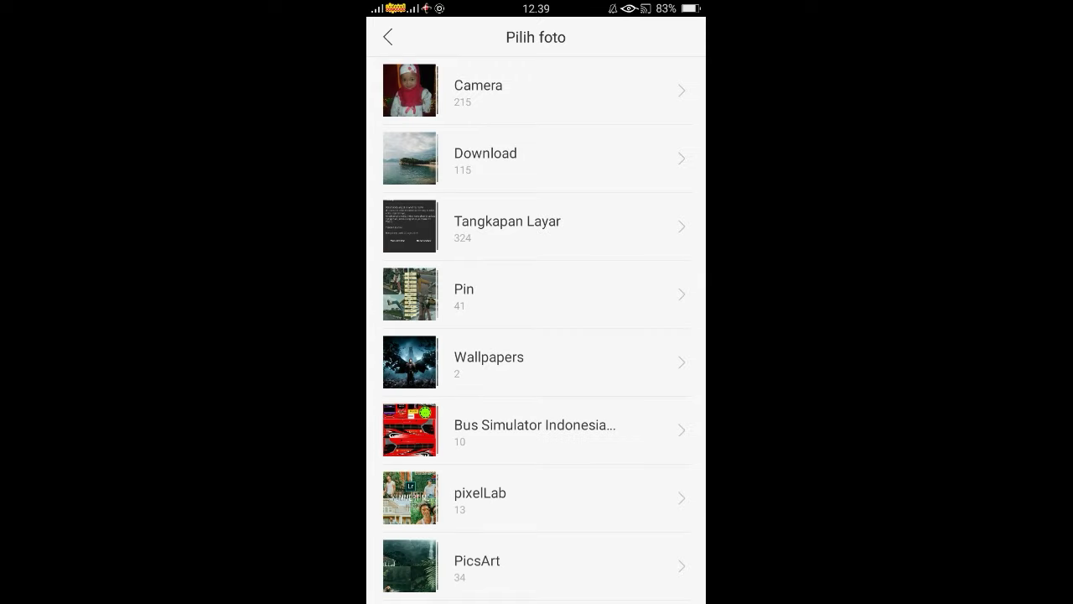
{"action": "left_click", "coordinate": [486, 158]}
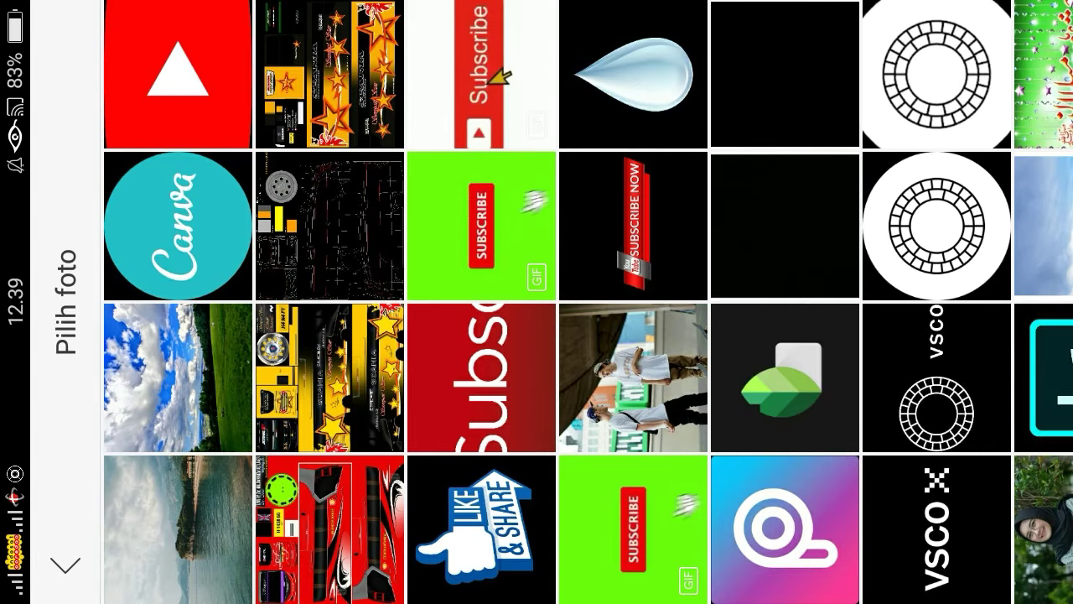
{"action": "left_click", "coordinate": [178, 529]}
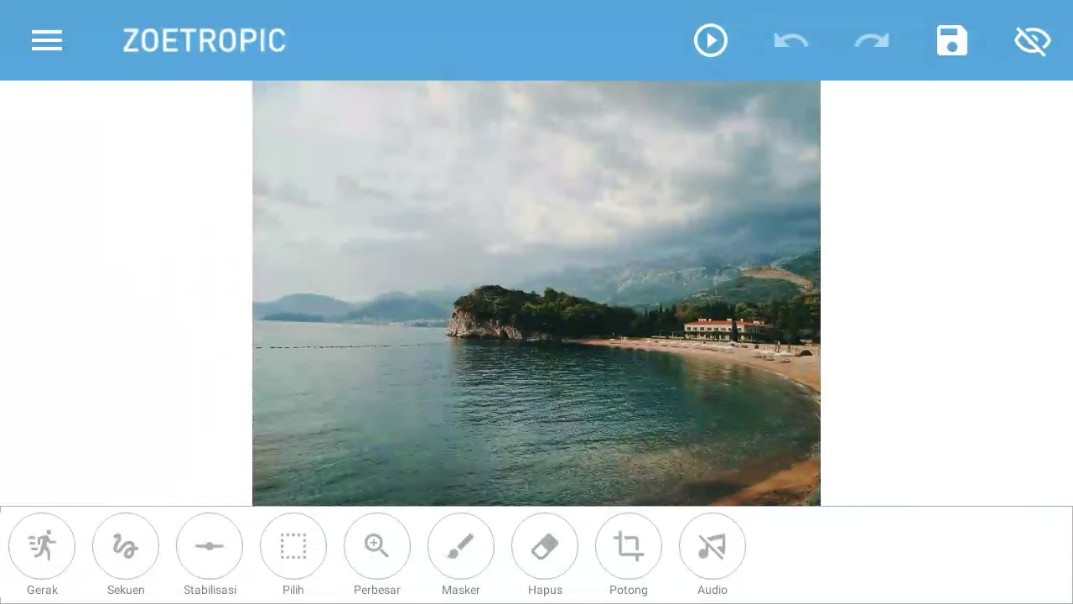
- Anchor a first point on the lower right shore, then zoom in on the shoreline
{"action": "left_click", "coordinate": [209, 546]}
{"action": "left_click_drag", "start_coordinate": [741, 423], "coordinate": [786, 453]}
{"action": "left_click", "coordinate": [377, 546]}
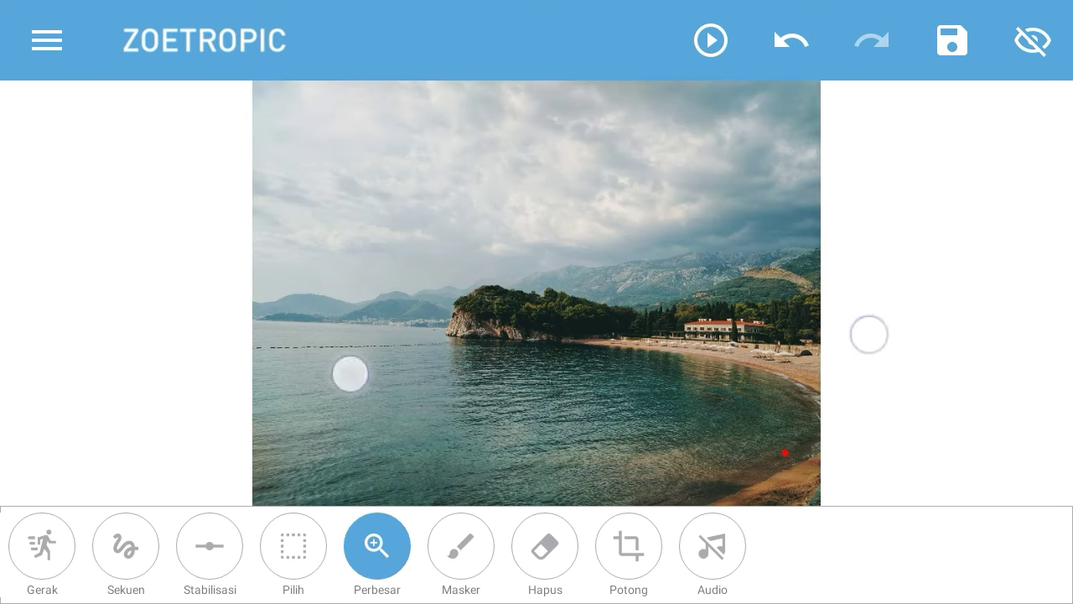
{"action": "scroll", "coordinate": [536, 293], "scroll_direction": "up", "scroll_amount": 5}
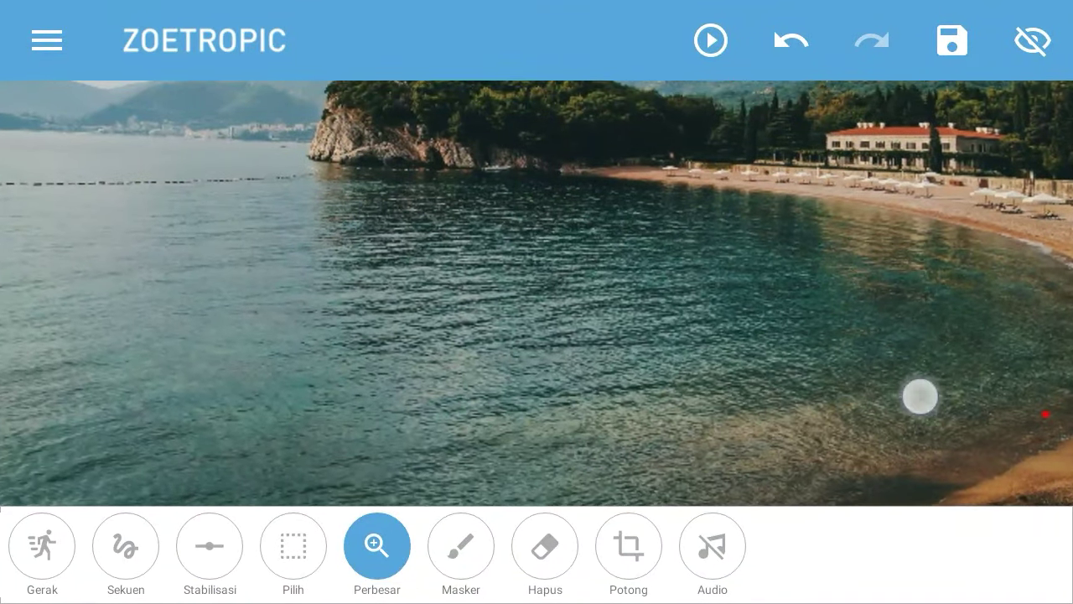
{"action": "left_click_drag", "start_coordinate": [920, 395], "coordinate": [875, 371]}
- Anchor points along the sandy, curving shoreline on the right of the bay
{"action": "left_click", "coordinate": [210, 546]}
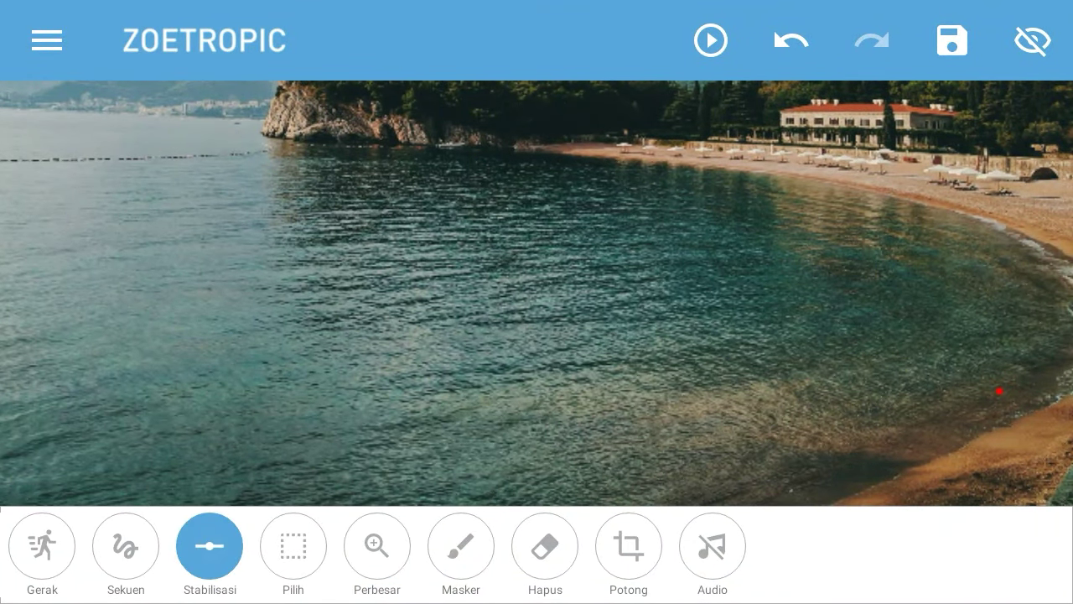
{"action": "left_click", "coordinate": [884, 483]}
{"action": "left_click", "coordinate": [830, 491]}
{"action": "left_click", "coordinate": [1039, 369]}
{"action": "left_click", "coordinate": [933, 224]}
{"action": "left_click", "coordinate": [854, 208]}
{"action": "left_click", "coordinate": [792, 194]}
- Continue anchors along the beach edge past the headland to the far left waterline
{"action": "left_click", "coordinate": [594, 177]}
{"action": "left_click", "coordinate": [567, 165]}
{"action": "left_click", "coordinate": [506, 149]}
{"action": "left_click", "coordinate": [466, 152]}
{"action": "left_click", "coordinate": [316, 159]}
{"action": "left_click", "coordinate": [226, 159]}
{"action": "left_click", "coordinate": [88, 178]}
- Zoom back out to the whole photo and anchor two points on the buoy line
{"action": "left_click", "coordinate": [378, 546]}
{"action": "scroll", "coordinate": [453, 429], "scroll_direction": "down", "scroll_amount": 5}
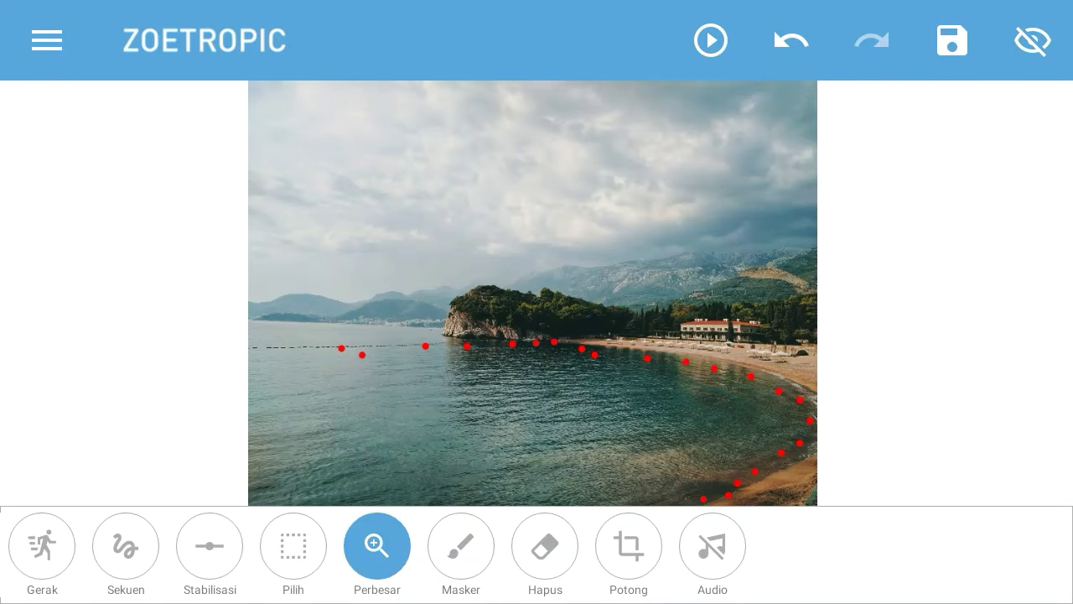
{"action": "left_click", "coordinate": [210, 546]}
{"action": "left_click", "coordinate": [309, 364]}
{"action": "left_click", "coordinate": [260, 347]}
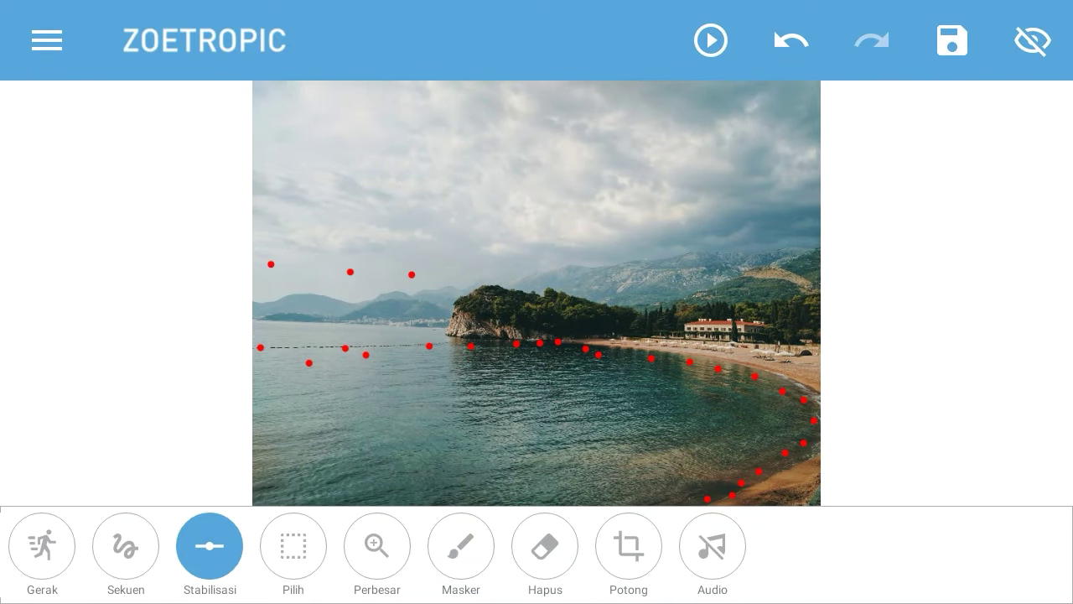
- Anchor a row of points along the mountain horizon and preview the frozen mask
{"action": "left_click", "coordinate": [535, 262]}
{"action": "left_click", "coordinate": [612, 247]}
{"action": "left_click", "coordinate": [791, 40]}
{"action": "left_click", "coordinate": [597, 267]}
{"action": "left_click", "coordinate": [668, 260]}
{"action": "left_click", "coordinate": [743, 253]}
{"action": "left_click", "coordinate": [1033, 41]}
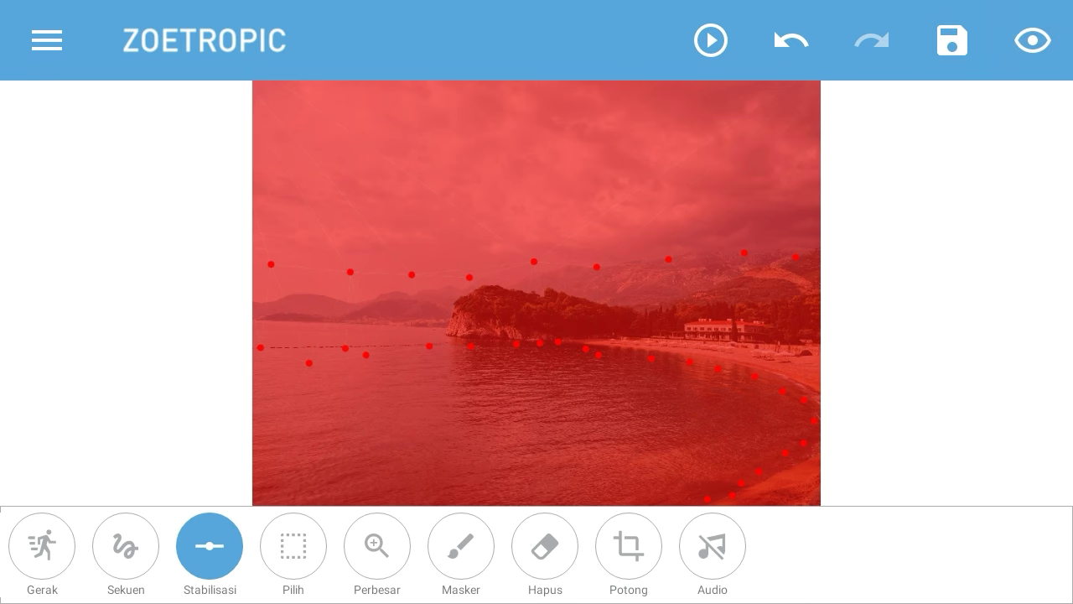
- Draw a rightward motion arrow on the water near the shore, then zoom in
{"action": "left_click", "coordinate": [42, 546]}
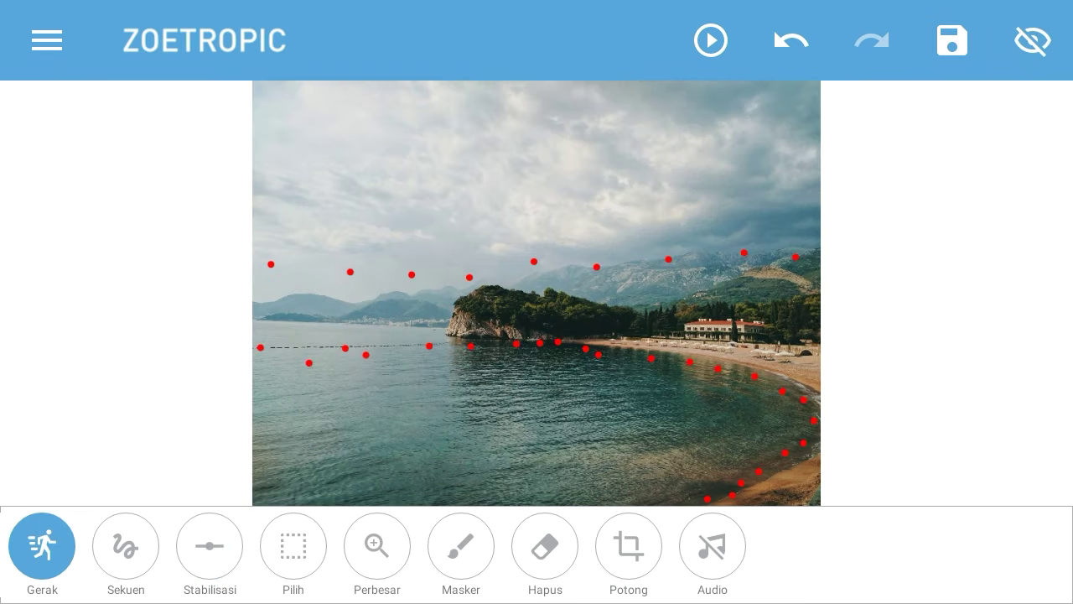
{"action": "left_click_drag", "start_coordinate": [765, 416], "coordinate": [796, 444]}
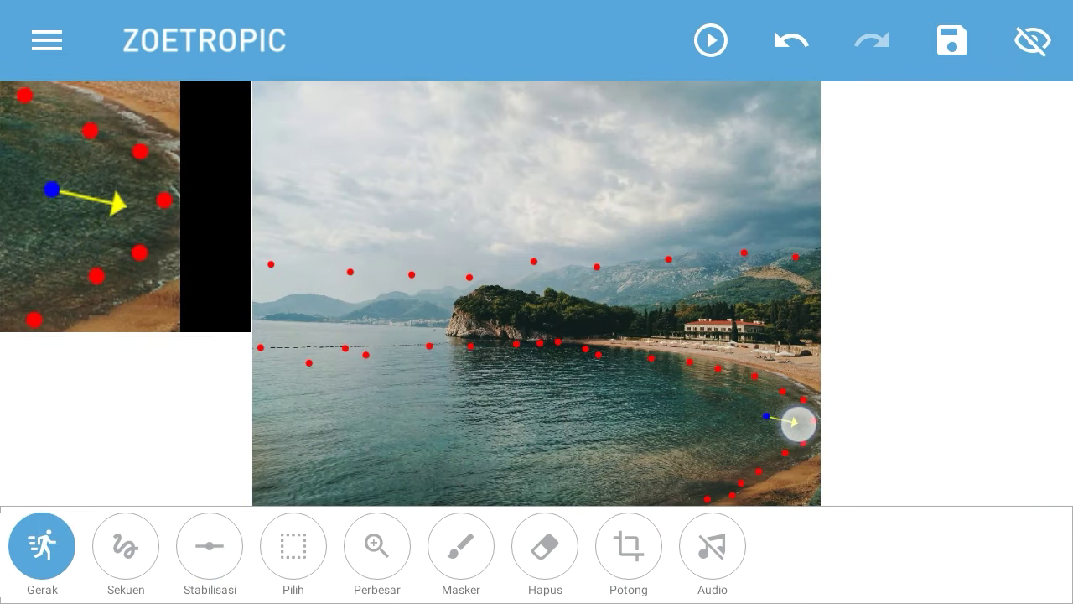
{"action": "left_click_drag", "start_coordinate": [797, 443], "coordinate": [797, 416]}
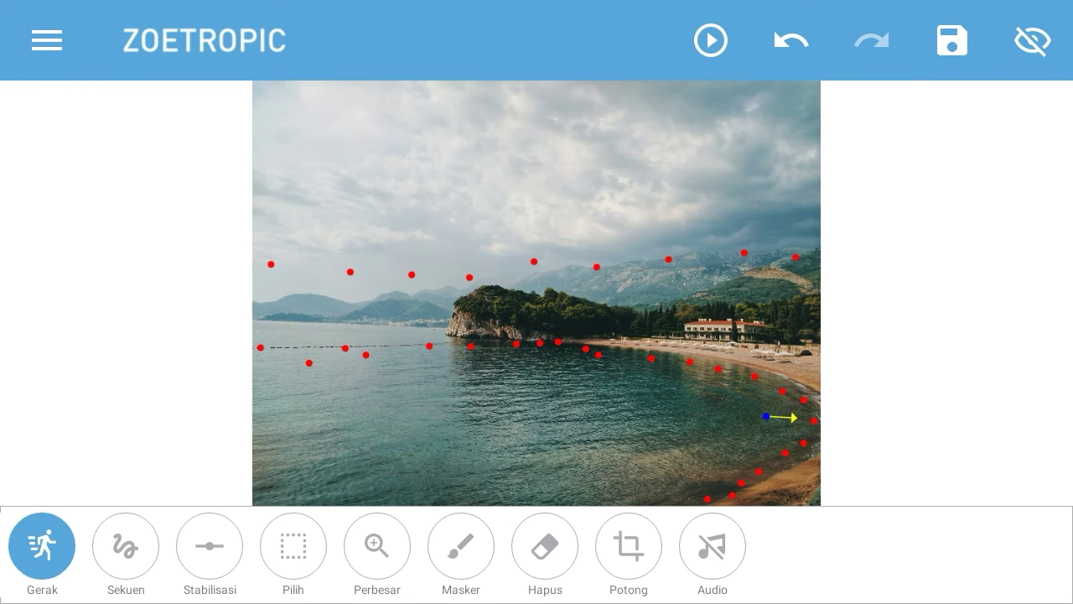
{"action": "left_click", "coordinate": [378, 546]}
{"action": "scroll", "coordinate": [803, 252], "scroll_direction": "up", "scroll_amount": 3}
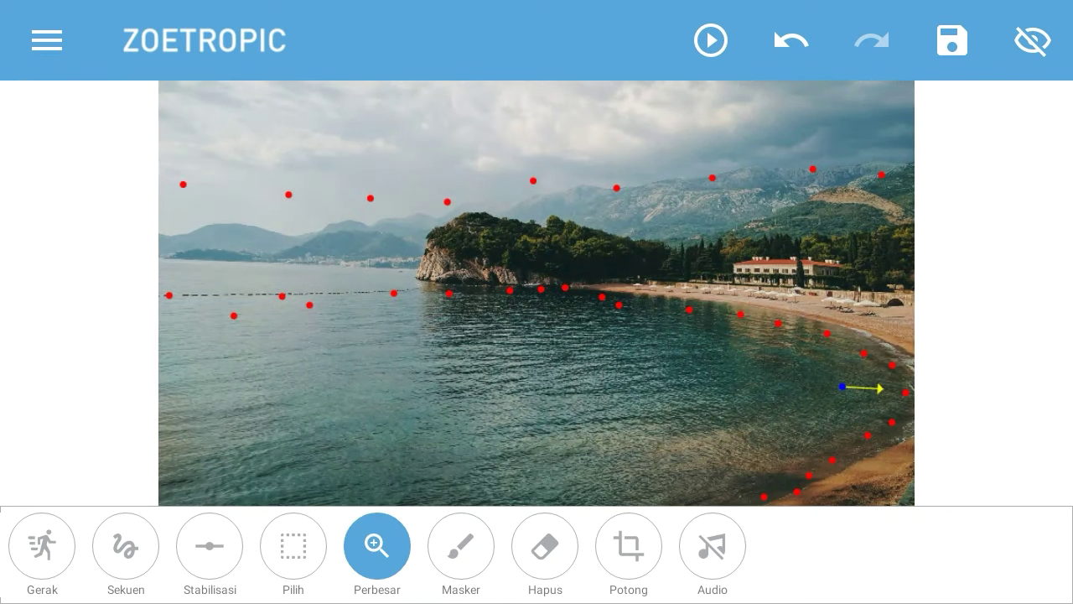
{"action": "left_click", "coordinate": [42, 546]}
- Add rightward motion arrows across the mid-bay and open water toward the beach
{"action": "left_click_drag", "start_coordinate": [676, 367], "coordinate": [747, 375]}
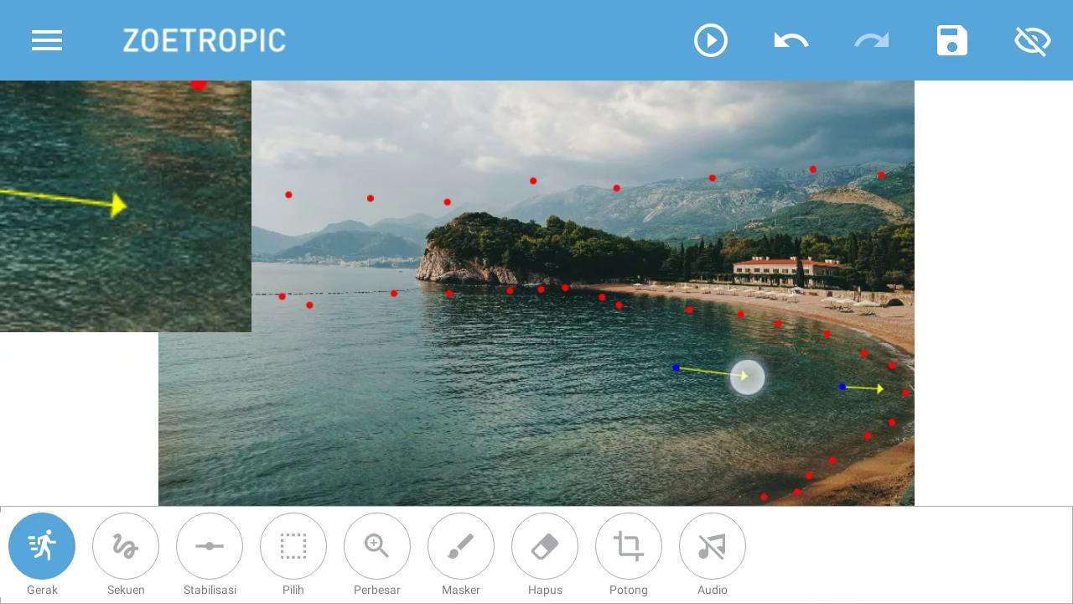
{"action": "left_click_drag", "start_coordinate": [699, 429], "coordinate": [768, 442]}
{"action": "left_click_drag", "start_coordinate": [560, 390], "coordinate": [625, 419]}
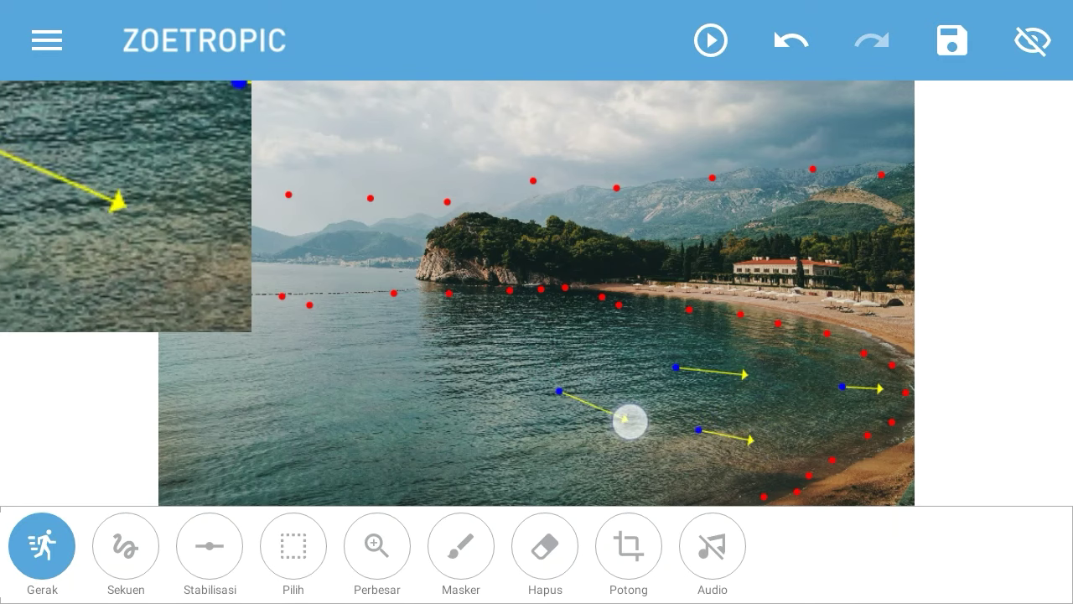
{"action": "left_click_drag", "start_coordinate": [552, 329], "coordinate": [616, 344]}
{"action": "left_click_drag", "start_coordinate": [453, 348], "coordinate": [521, 371]}
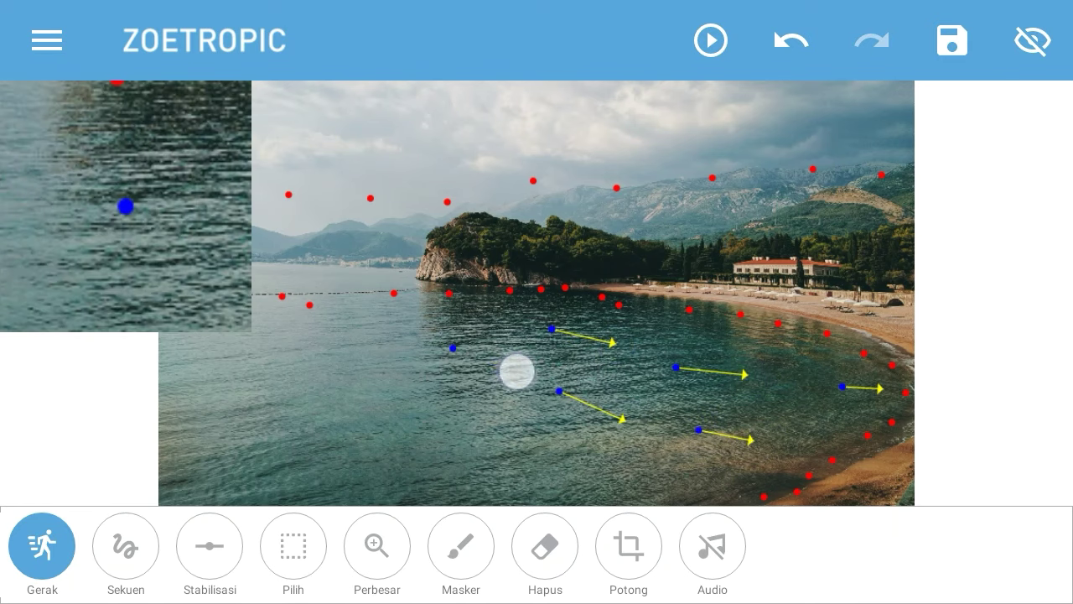
{"action": "left_click_drag", "start_coordinate": [324, 392], "coordinate": [388, 419]}
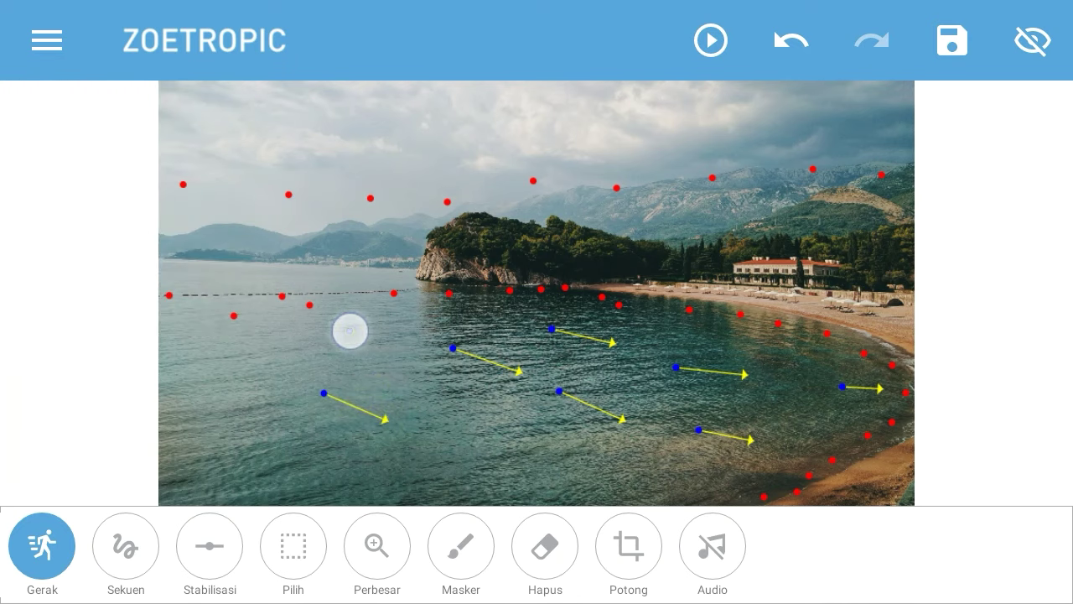
- Add flow arrows on the left side and along the lower edge of the bay
{"action": "left_click_drag", "start_coordinate": [350, 330], "coordinate": [408, 355]}
{"action": "mouse_move", "coordinate": [219, 408]}
{"action": "left_mouse_down"}
{"action": "mouse_move", "coordinate": [271, 467]}
{"action": "mouse_move", "coordinate": [280, 439]}
{"action": "left_mouse_up"}
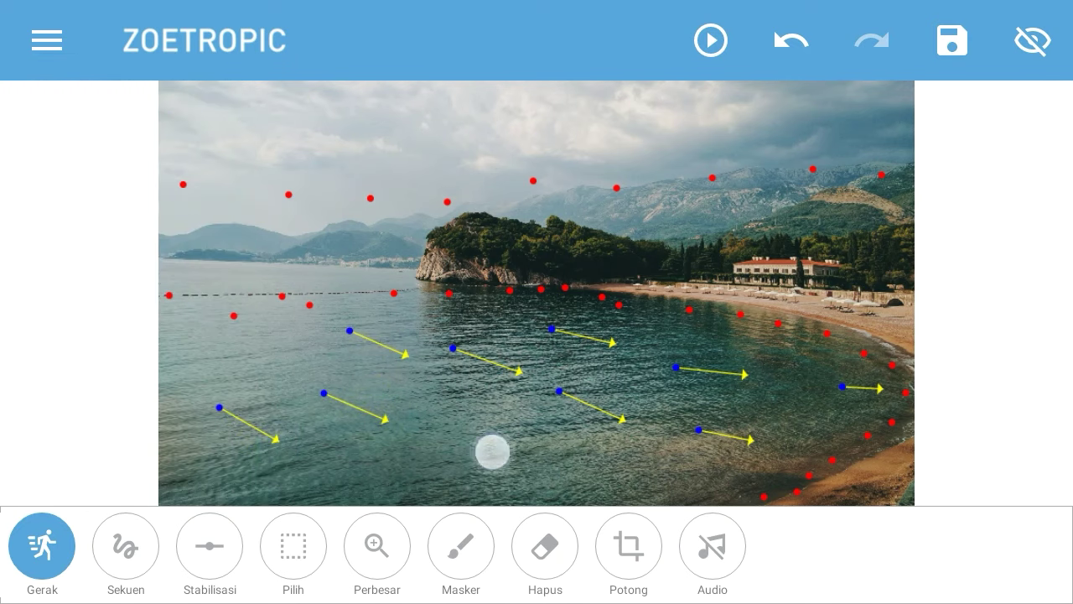
{"action": "left_click_drag", "start_coordinate": [492, 451], "coordinate": [546, 470]}
{"action": "left_click_drag", "start_coordinate": [191, 328], "coordinate": [243, 359]}
{"action": "mouse_move", "coordinate": [620, 476]}
{"action": "left_mouse_down"}
{"action": "mouse_move", "coordinate": [707, 506]}
{"action": "mouse_move", "coordinate": [656, 487]}
{"action": "left_mouse_up"}
{"action": "mouse_move", "coordinate": [348, 478]}
{"action": "left_mouse_down"}
{"action": "mouse_move", "coordinate": [424, 524]}
{"action": "mouse_move", "coordinate": [393, 495]}
{"action": "left_mouse_up"}
- Play the preview and drag the speed slider to its slowest Lambat setting
{"action": "left_click", "coordinate": [711, 40]}
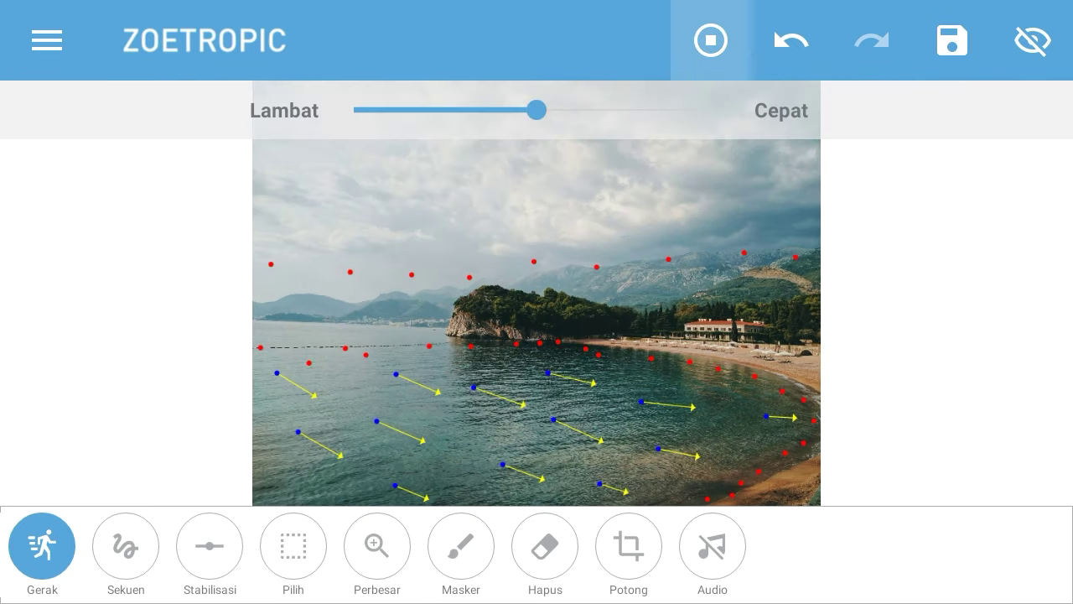
{"action": "mouse_move", "coordinate": [537, 109]}
{"action": "left_mouse_down"}
{"action": "mouse_move", "coordinate": [551, 110]}
{"action": "mouse_move", "coordinate": [439, 326]}
{"action": "left_mouse_up"}
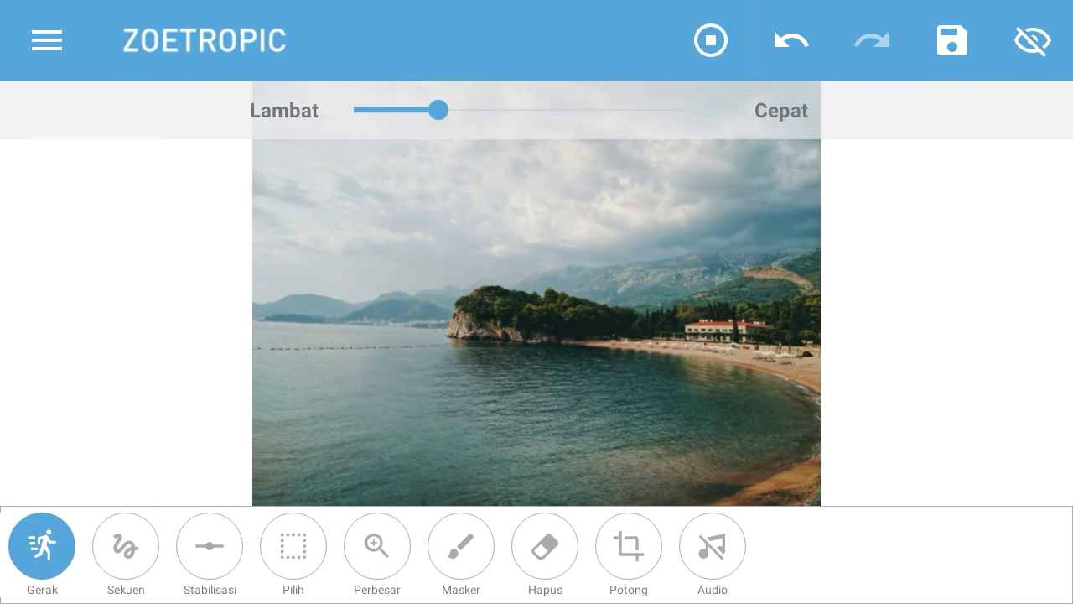
{"action": "left_click_drag", "start_coordinate": [439, 110], "coordinate": [390, 110]}
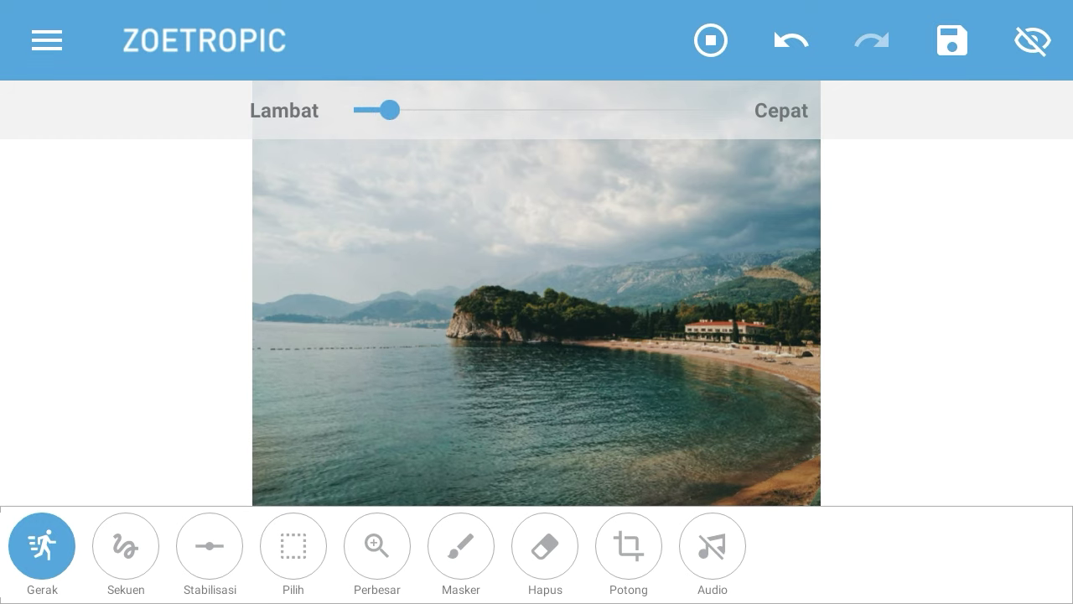
{"action": "mouse_move", "coordinate": [390, 110]}
{"action": "left_mouse_down"}
{"action": "mouse_move", "coordinate": [419, 277]}
{"action": "mouse_move", "coordinate": [393, 314]}
{"action": "mouse_move", "coordinate": [571, 314]}
{"action": "mouse_move", "coordinate": [456, 283]}
{"action": "mouse_move", "coordinate": [352, 283]}
{"action": "left_mouse_up"}
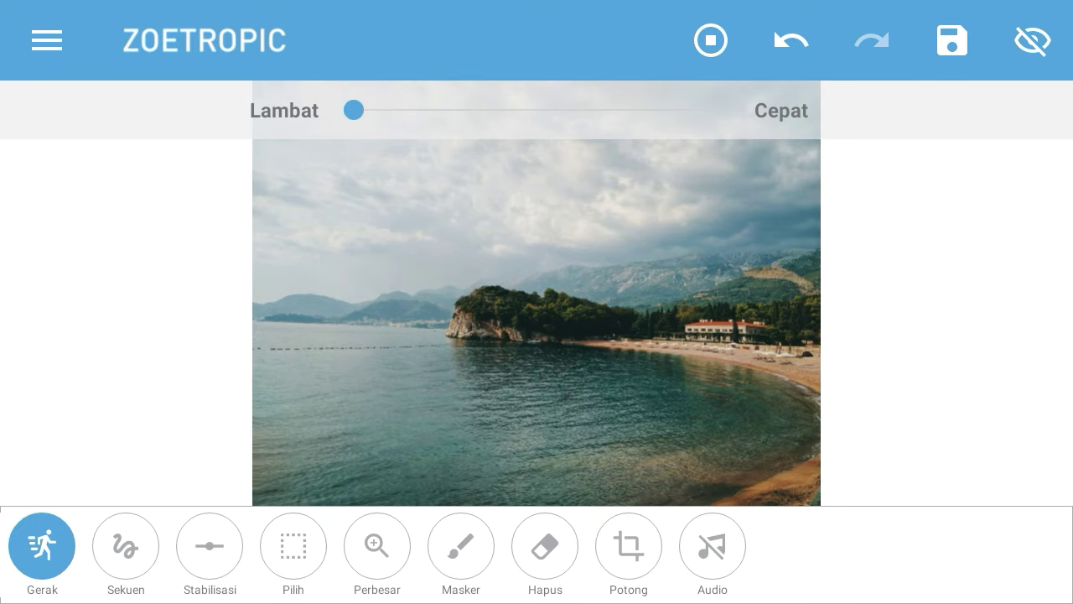
- Zoom into the sky and draw up-left motion arrows across the clouds with Gerak
{"action": "left_click", "coordinate": [377, 546]}
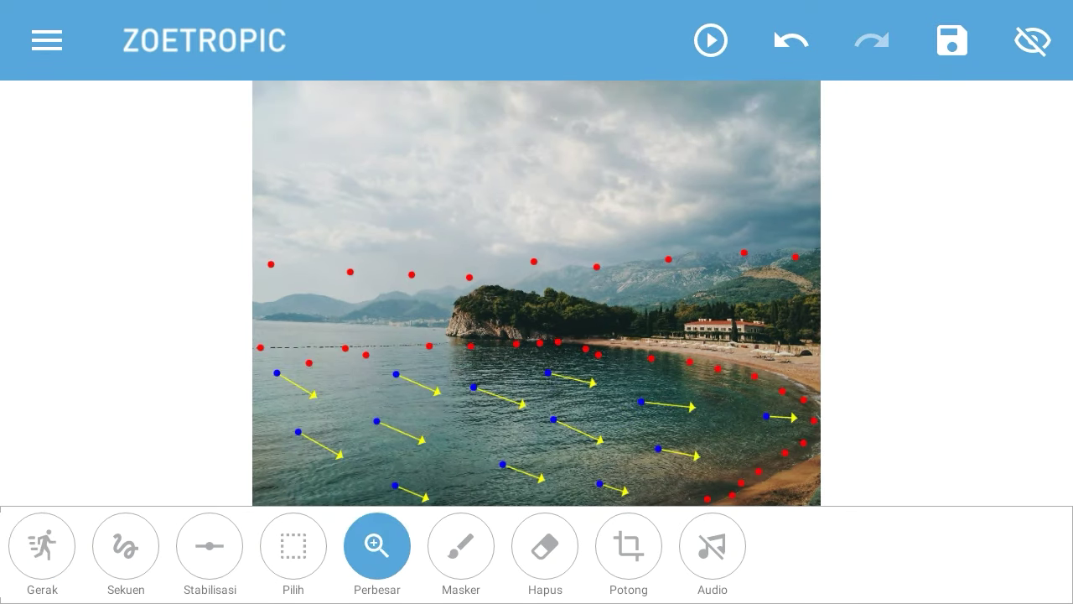
{"action": "scroll", "coordinate": [458, 311], "scroll_direction": "up", "scroll_amount": 5}
{"action": "scroll", "coordinate": [218, 349], "scroll_direction": "up", "scroll_amount": 5}
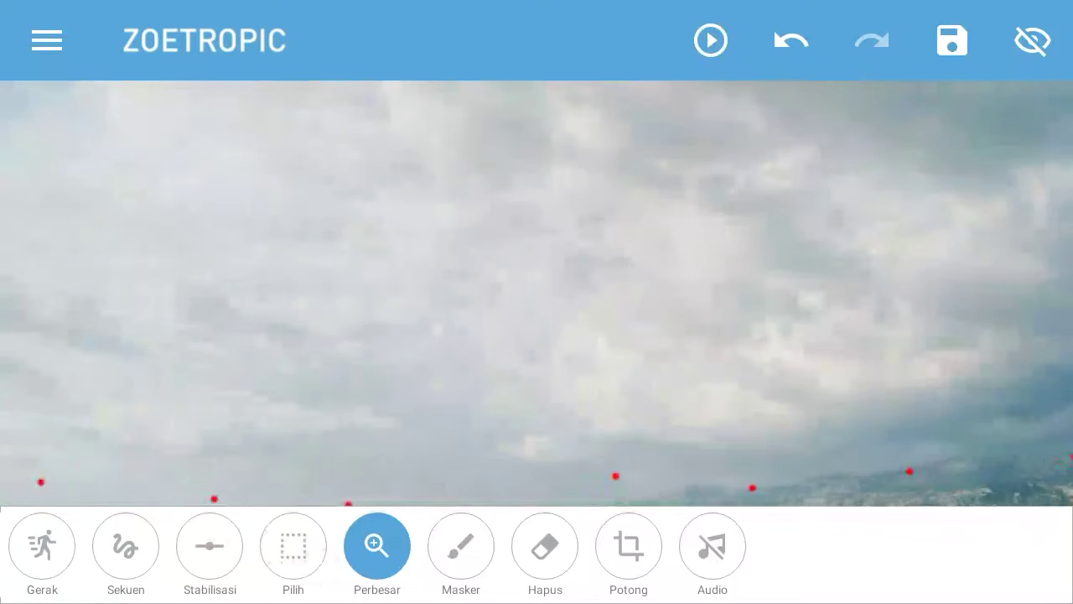
{"action": "left_click", "coordinate": [126, 546]}
{"action": "left_click", "coordinate": [42, 546]}
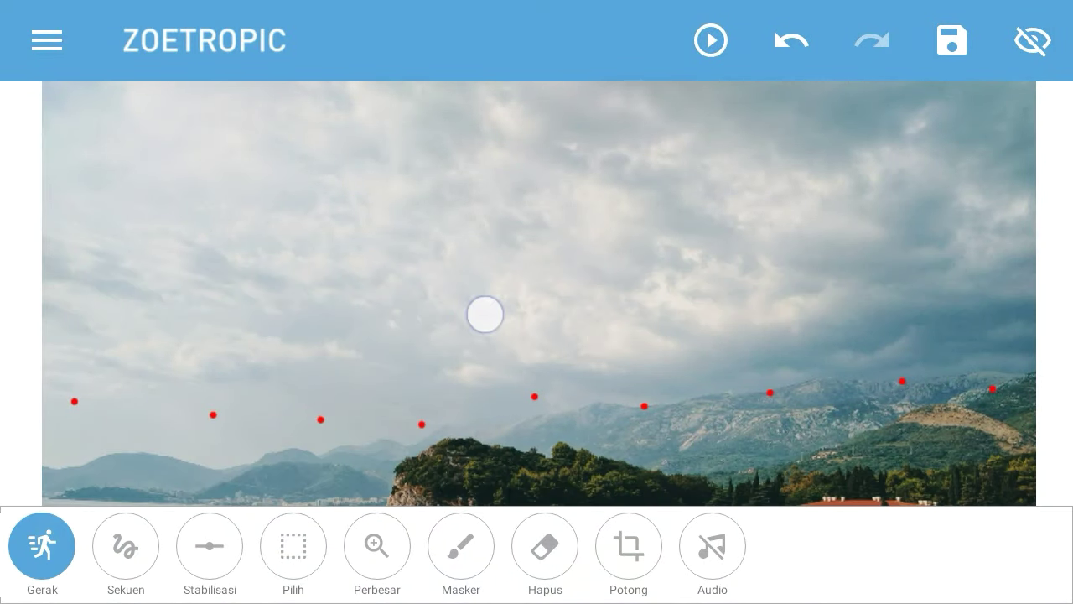
{"action": "left_click_drag", "start_coordinate": [485, 314], "coordinate": [414, 265]}
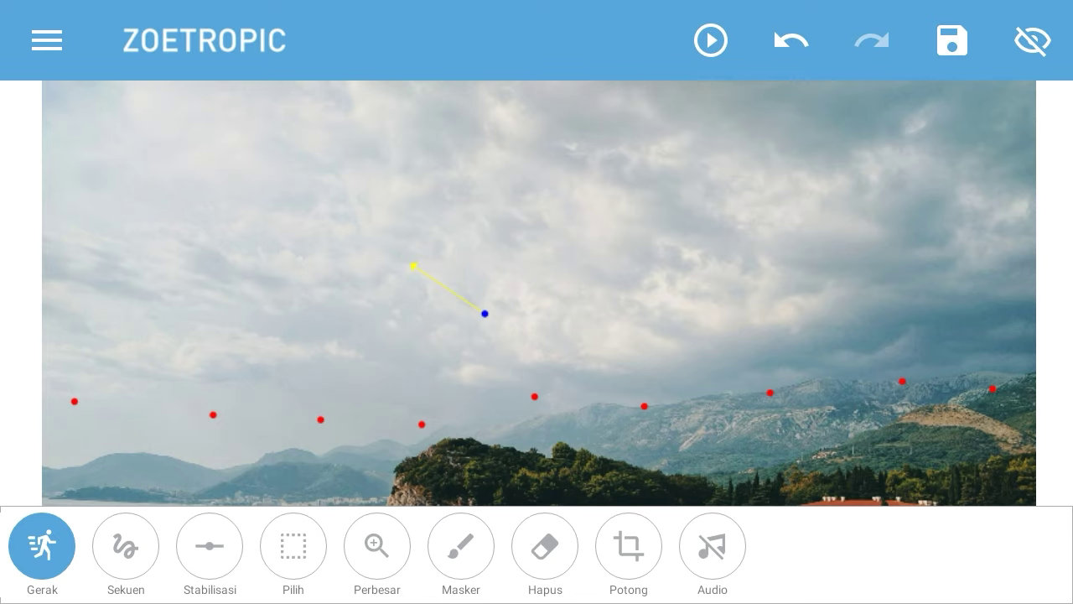
{"action": "left_click_drag", "start_coordinate": [345, 301], "coordinate": [260, 252]}
{"action": "left_click_drag", "start_coordinate": [654, 230], "coordinate": [562, 184]}
- Add more up-left arrows on the right, upper and lower-left sky above the mountains
{"action": "left_click_drag", "start_coordinate": [929, 300], "coordinate": [824, 254]}
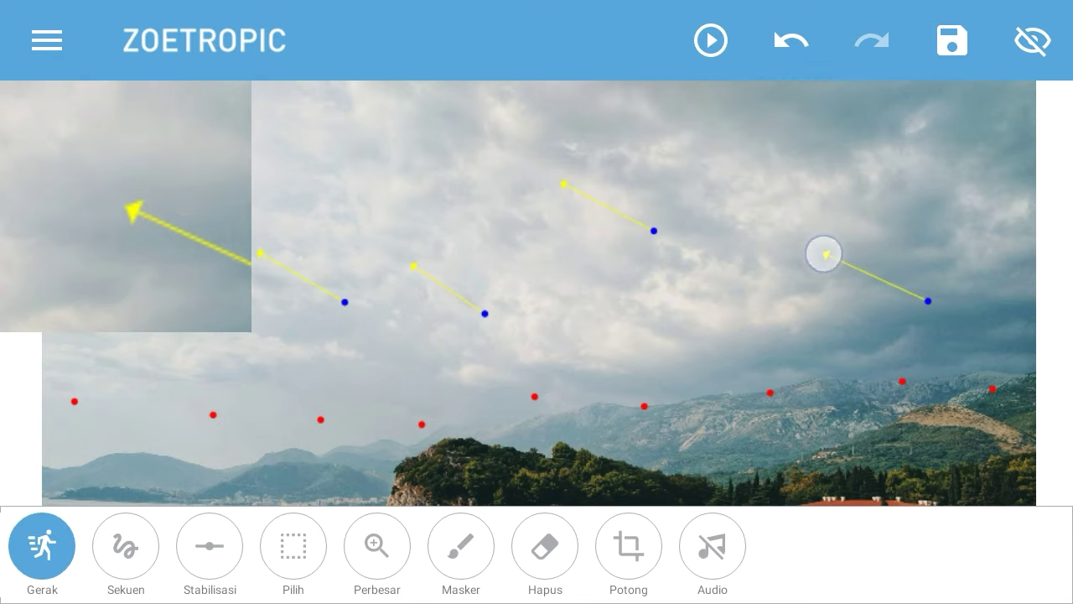
{"action": "left_click_drag", "start_coordinate": [995, 196], "coordinate": [906, 146]}
{"action": "mouse_move", "coordinate": [196, 174]}
{"action": "left_mouse_down"}
{"action": "mouse_move", "coordinate": [146, 125]}
{"action": "mouse_move", "coordinate": [124, 129]}
{"action": "left_mouse_up"}
{"action": "left_click_drag", "start_coordinate": [177, 325], "coordinate": [107, 272]}
{"action": "left_click_drag", "start_coordinate": [746, 335], "coordinate": [691, 300]}
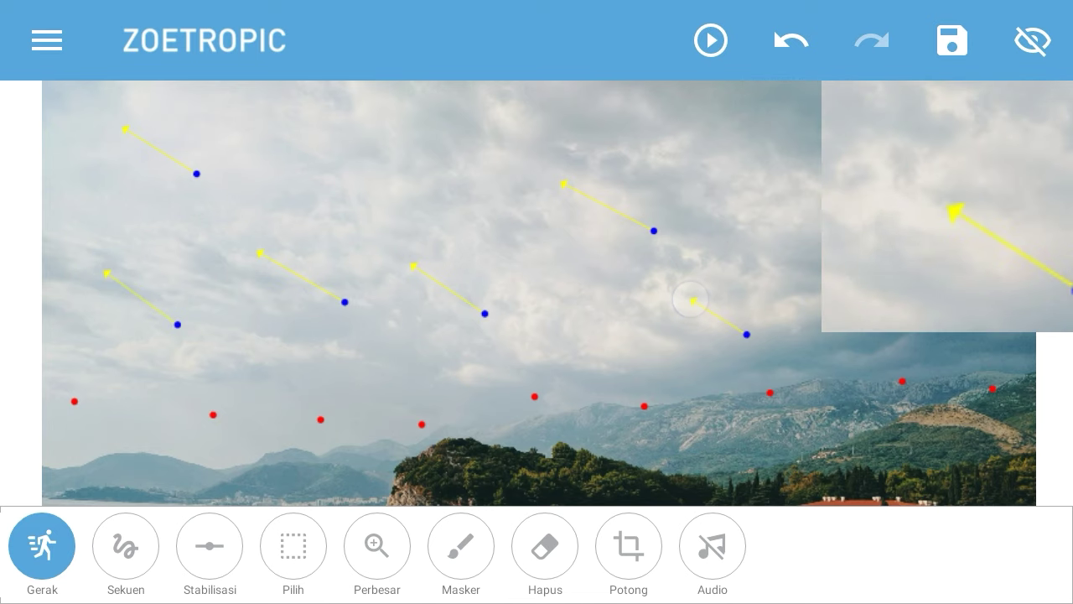
{"action": "left_click_drag", "start_coordinate": [817, 171], "coordinate": [745, 127]}
- Preview the sky and water animation, then open the export settings
{"action": "left_click", "coordinate": [711, 41]}
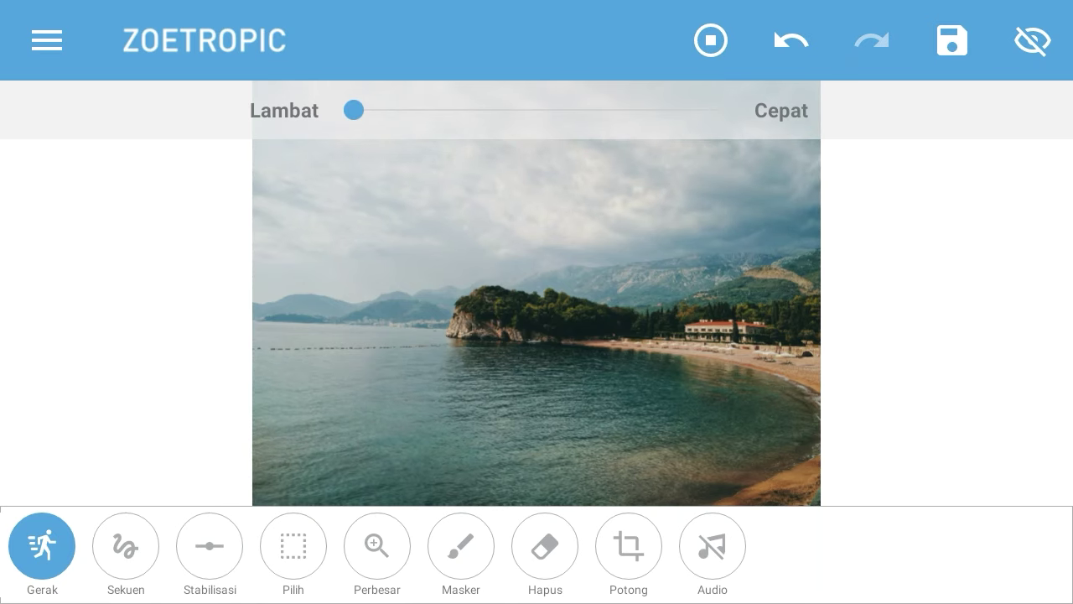
{"action": "left_click", "coordinate": [712, 40]}
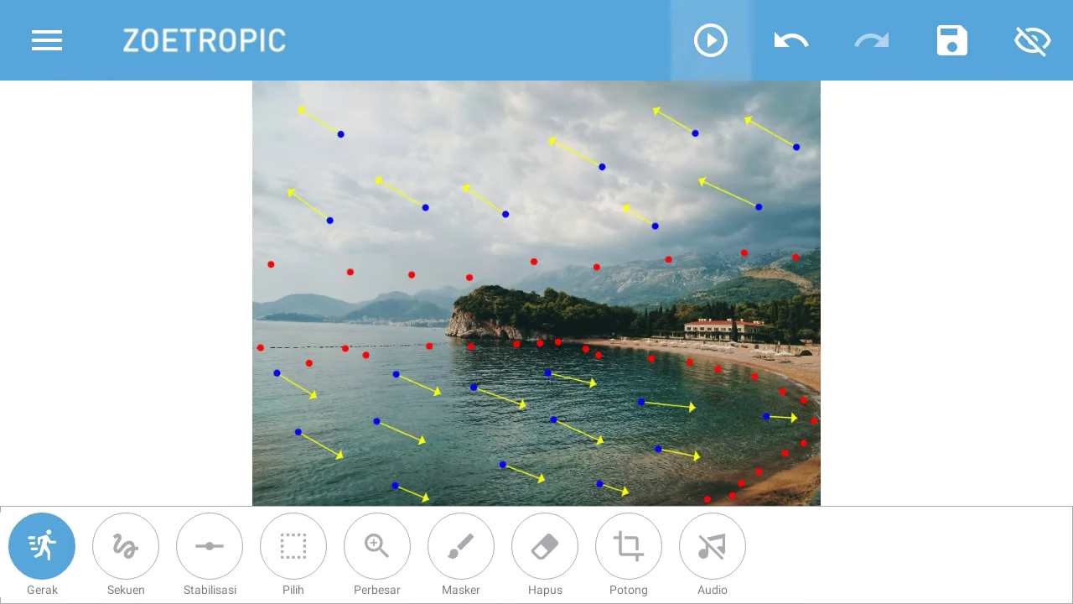
{"action": "left_click", "coordinate": [953, 40]}
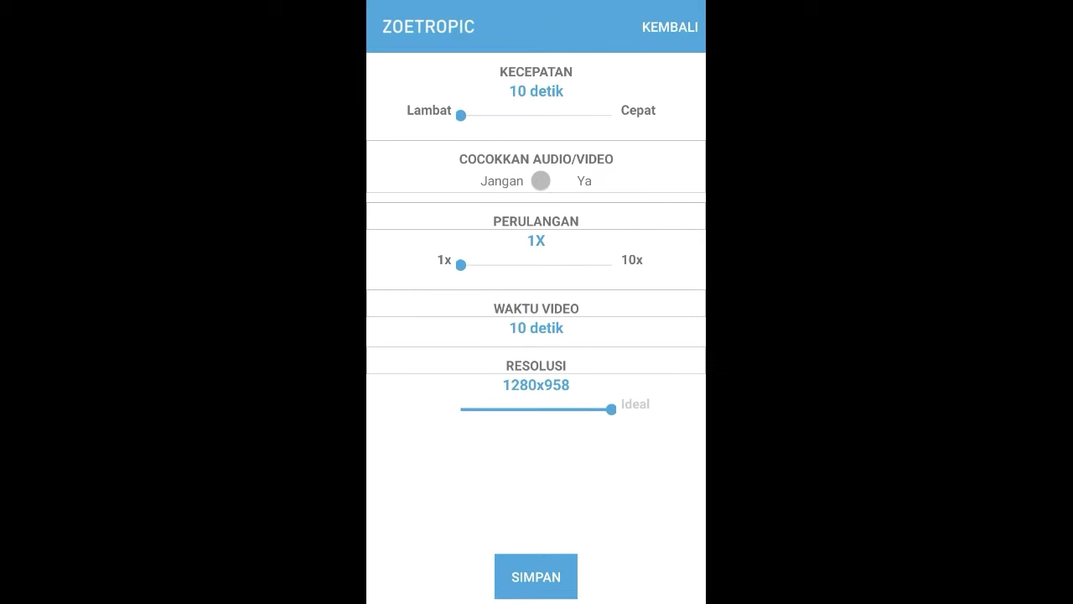
- Lower the export resolution to 960x720 and confirm with SIMPAN
{"action": "left_click_drag", "start_coordinate": [611, 482], "coordinate": [552, 502]}
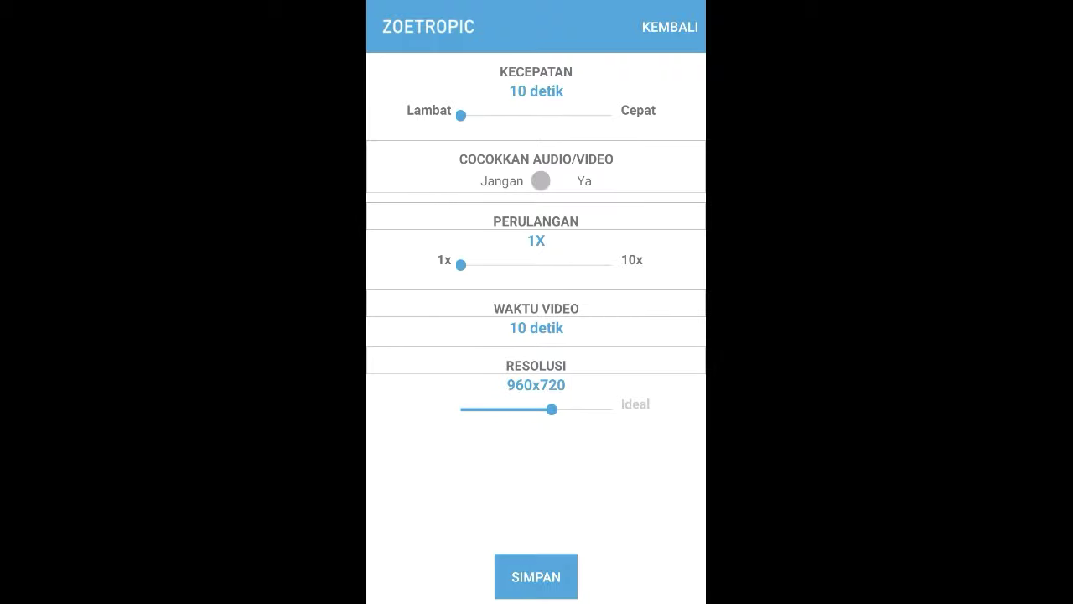
{"action": "left_click", "coordinate": [536, 579]}
- Choose MP4 as the output type so the video is exported
{"action": "left_click", "coordinate": [498, 332]}
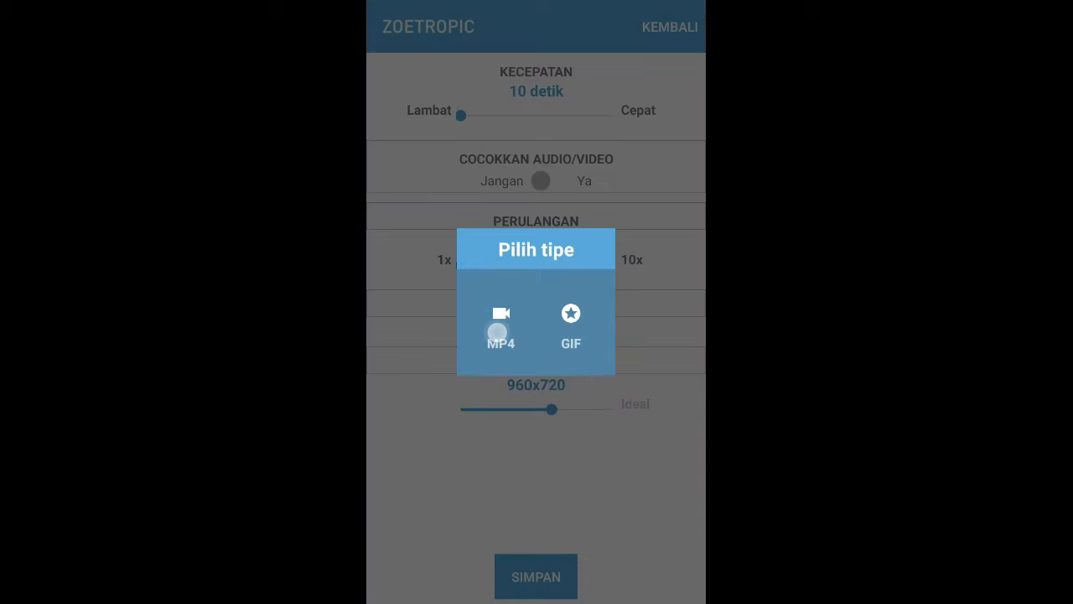